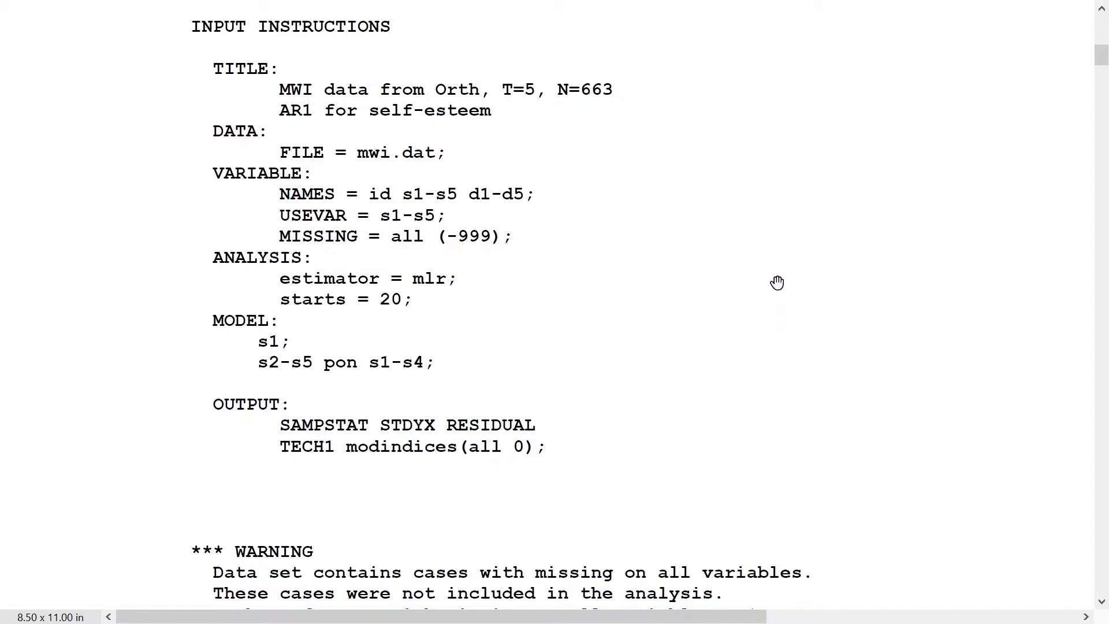
Step: Scroll down the AR1 random starts table until all 20 starts plus the unperturbed start at 175.3692 show
left_click_drag(1102, 64, 1107, 195)
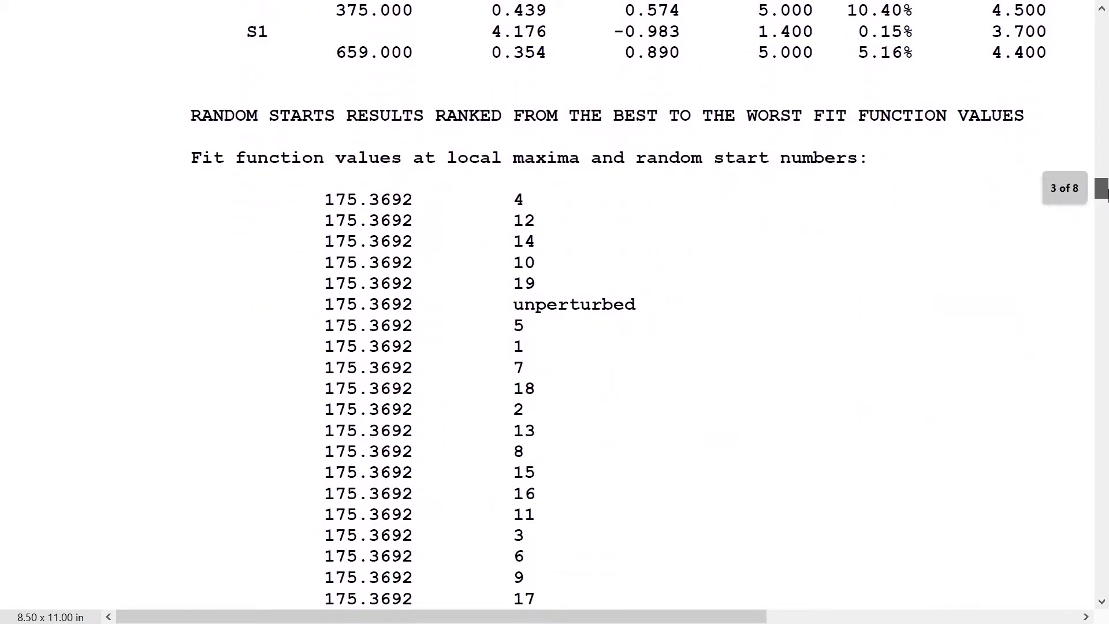
scroll(346, 178, "down", 2)
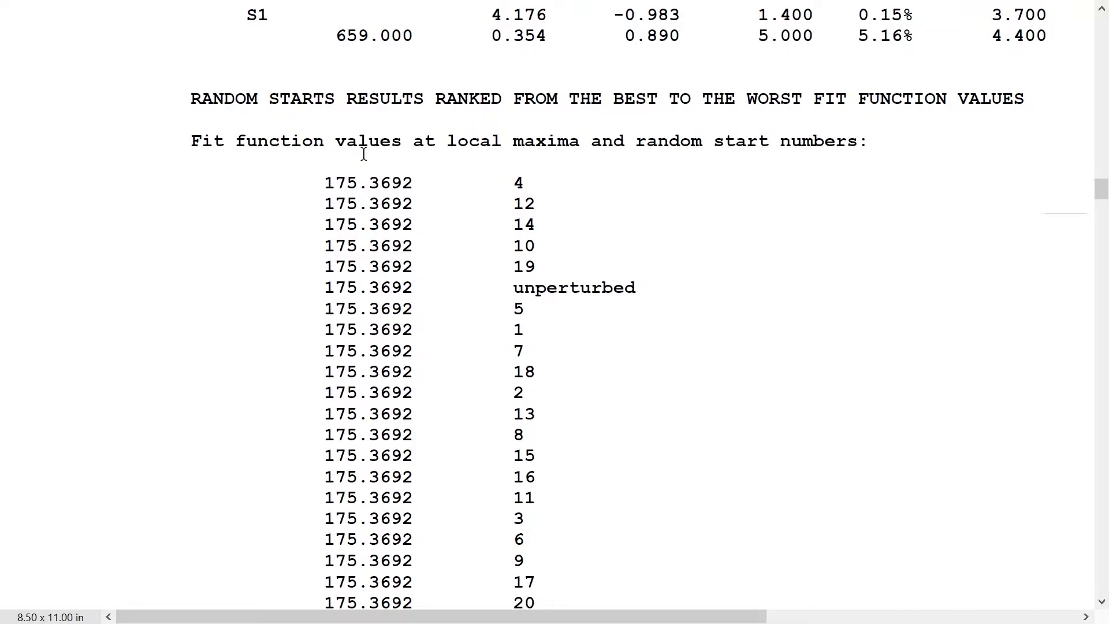
left_click(1102, 603)
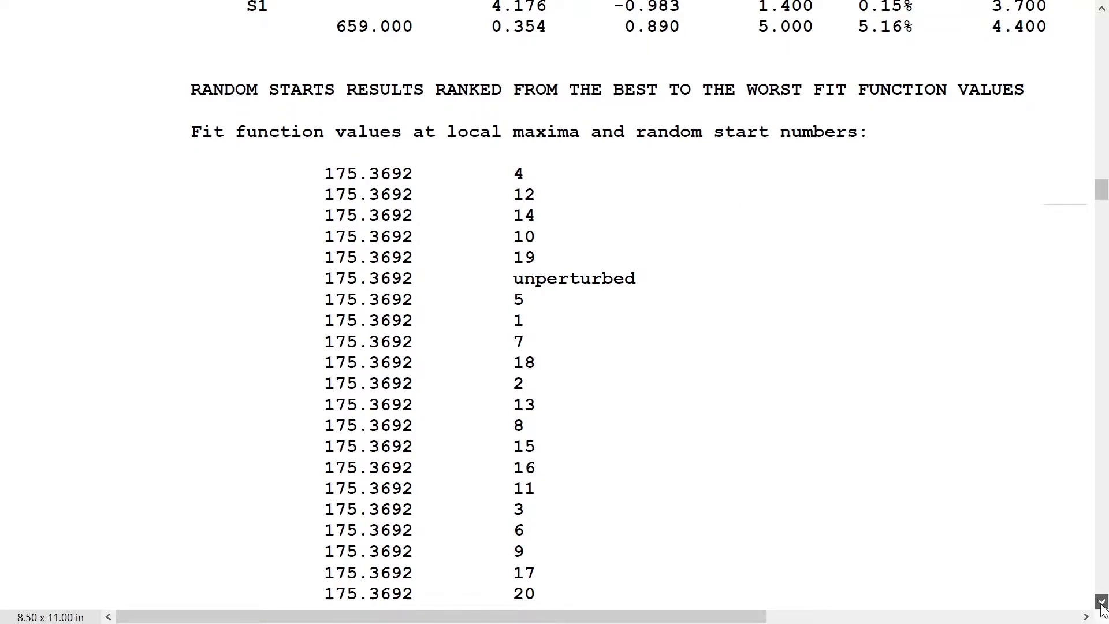
left_click(1102, 603)
left_click(1102, 602)
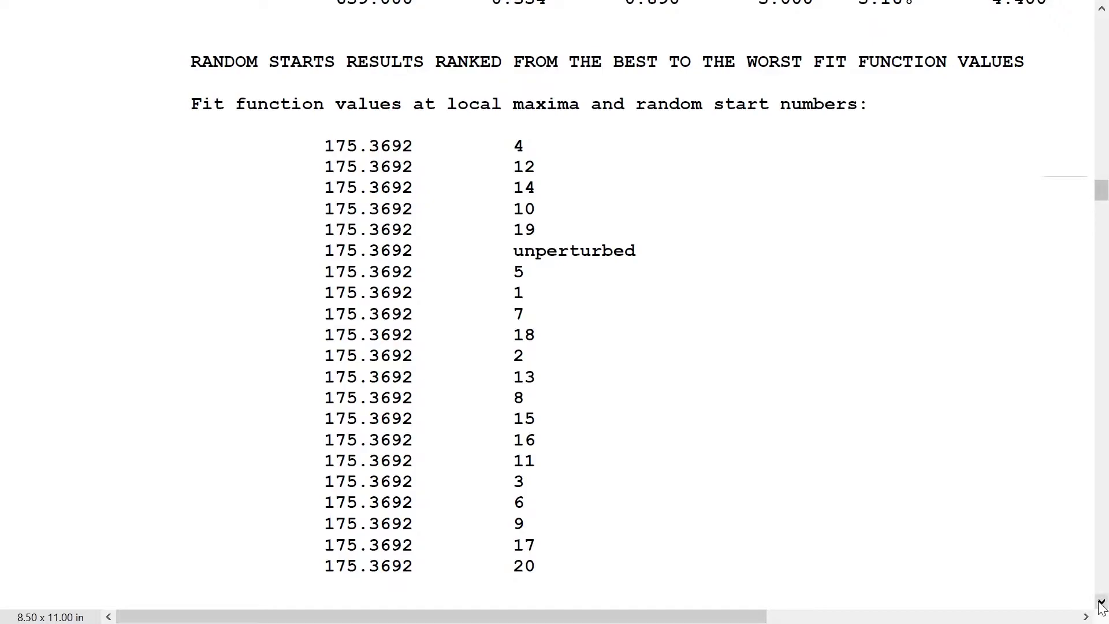
left_click(1101, 602)
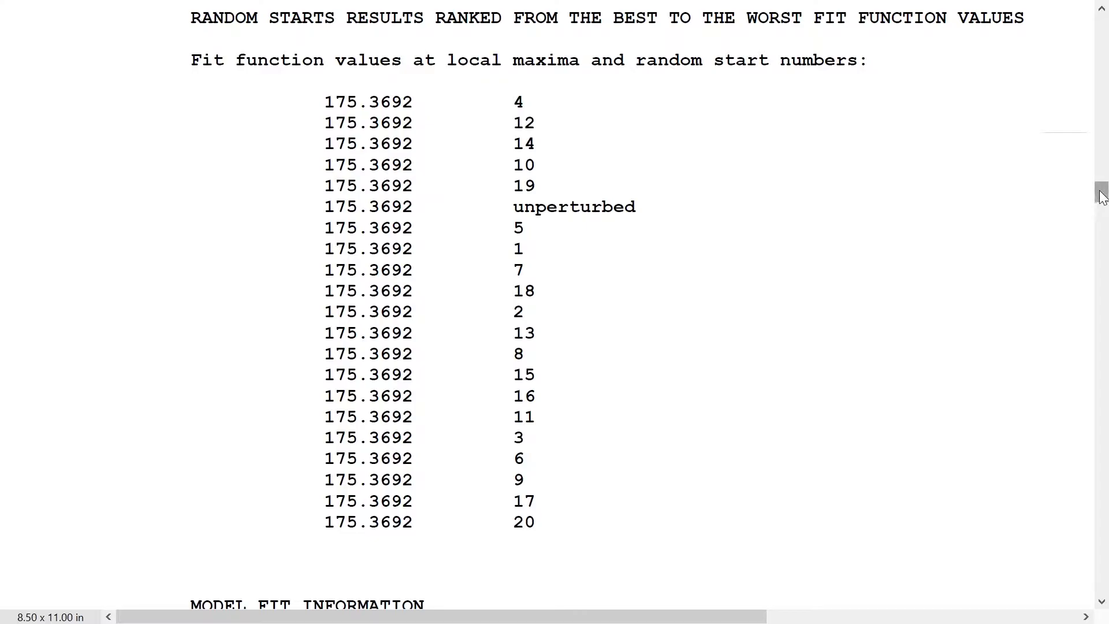
Step: Scroll past the AR1 MODEL RESULTS to the STDYX standardized results, where S2 on S1 is 0.783
left_click_drag(1101, 192, 1102, 219)
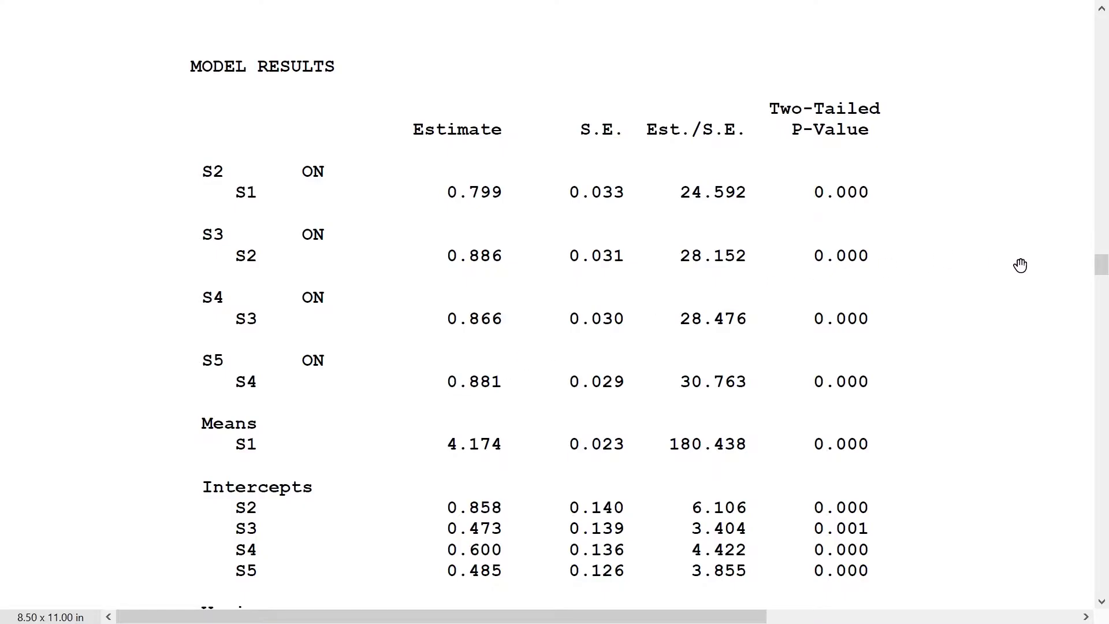
left_click_drag(1102, 273, 1106, 300)
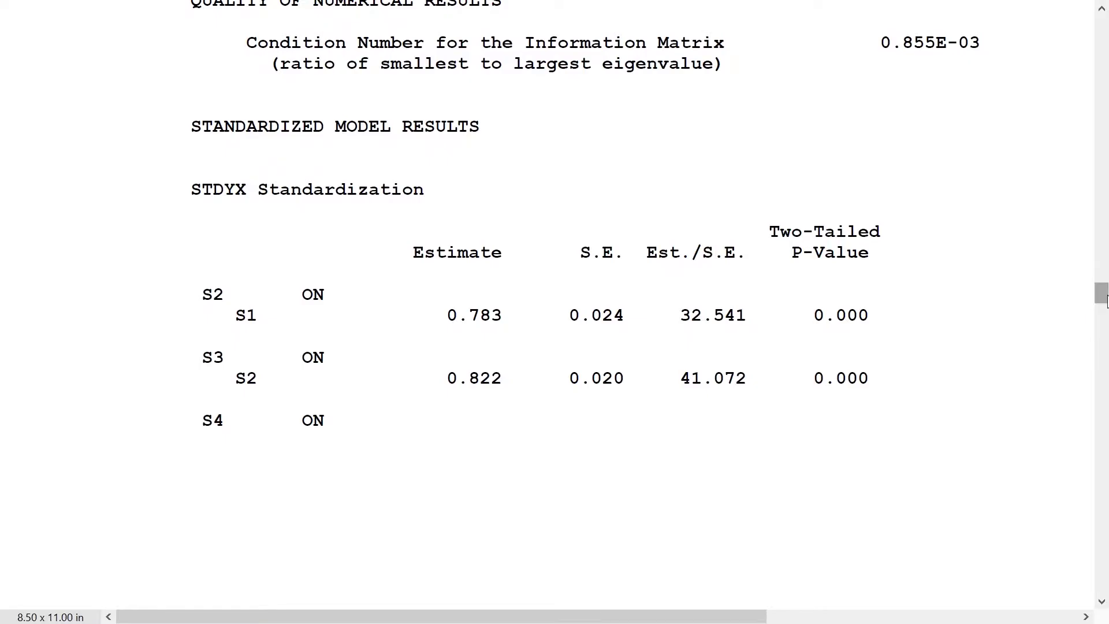
Step: Scroll through the rest of the AR1 output to the AR2 model's input instructions
left_click_drag(1102, 296, 1104, 318)
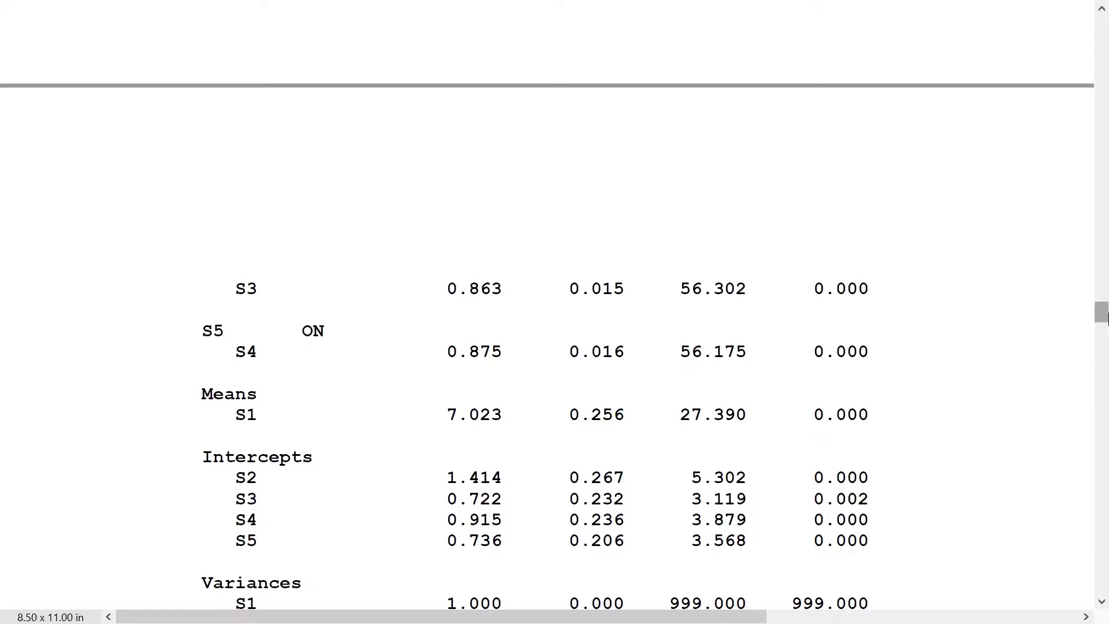
left_click_drag(1104, 315, 1106, 429)
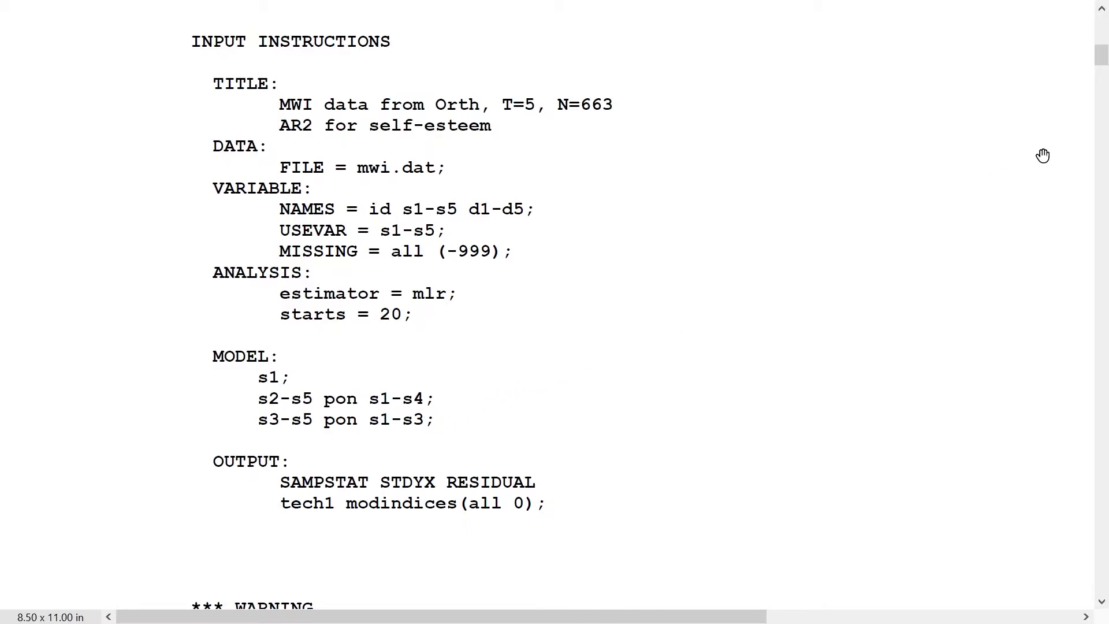
Step: Scroll back up to the Fit function values header at the top of the random starts list
scroll(1104, 249, "down", 15)
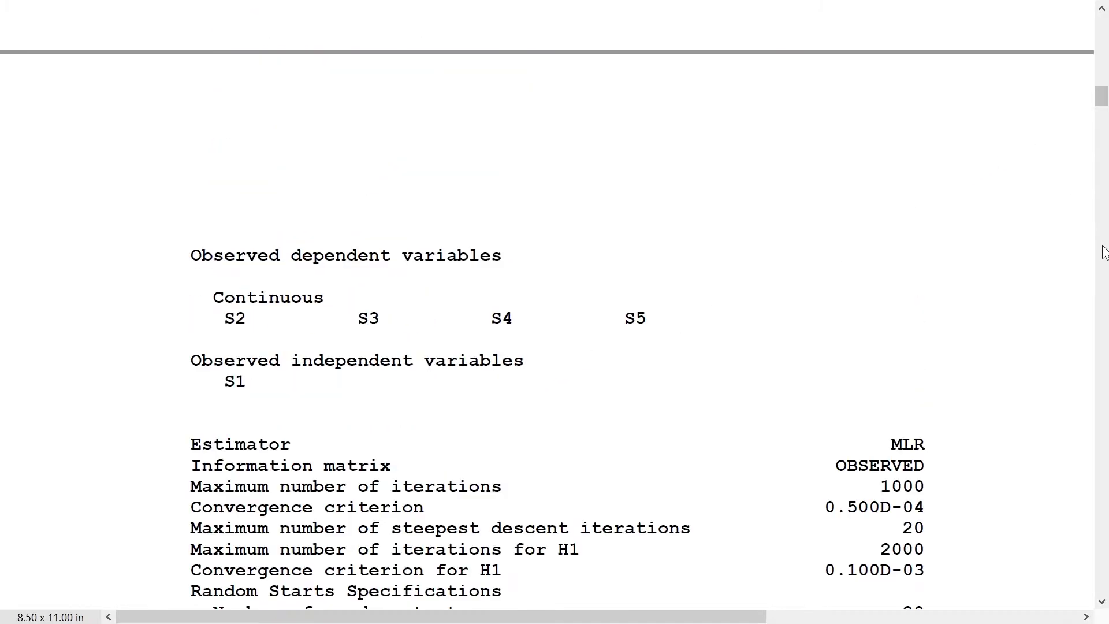
scroll(1106, 254, "down", 10)
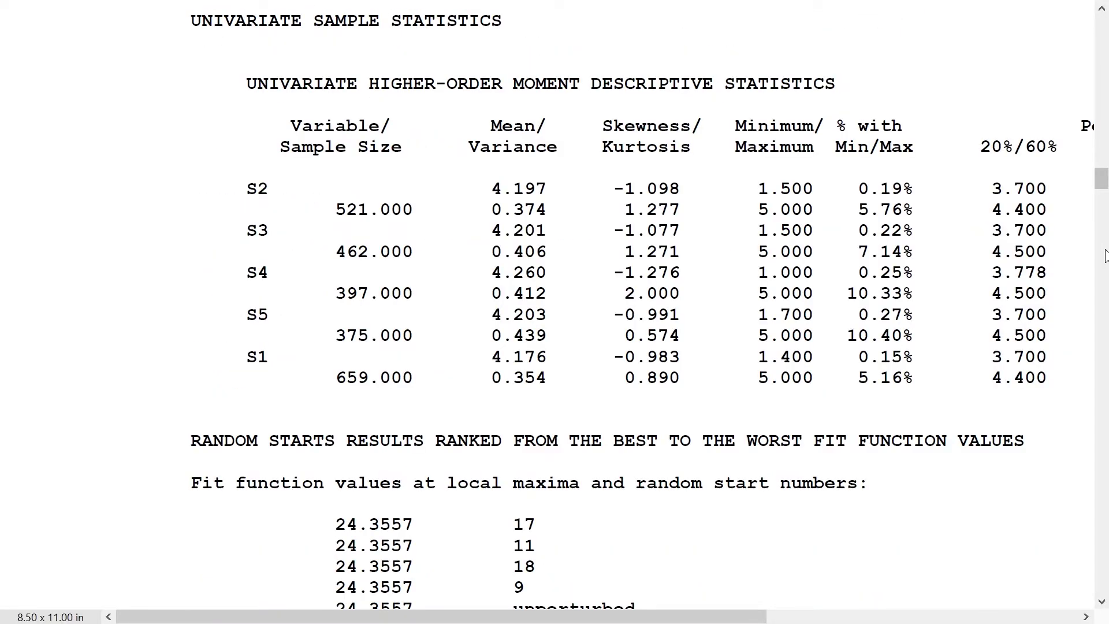
scroll(1105, 257, "down", 10)
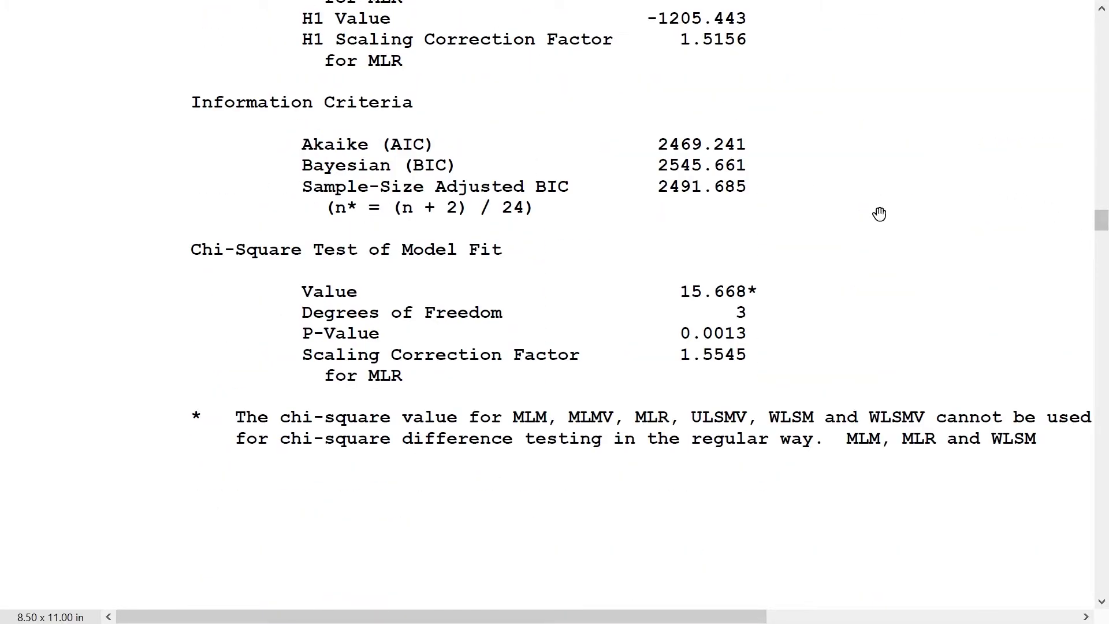
scroll(1104, 95, "up", 10)
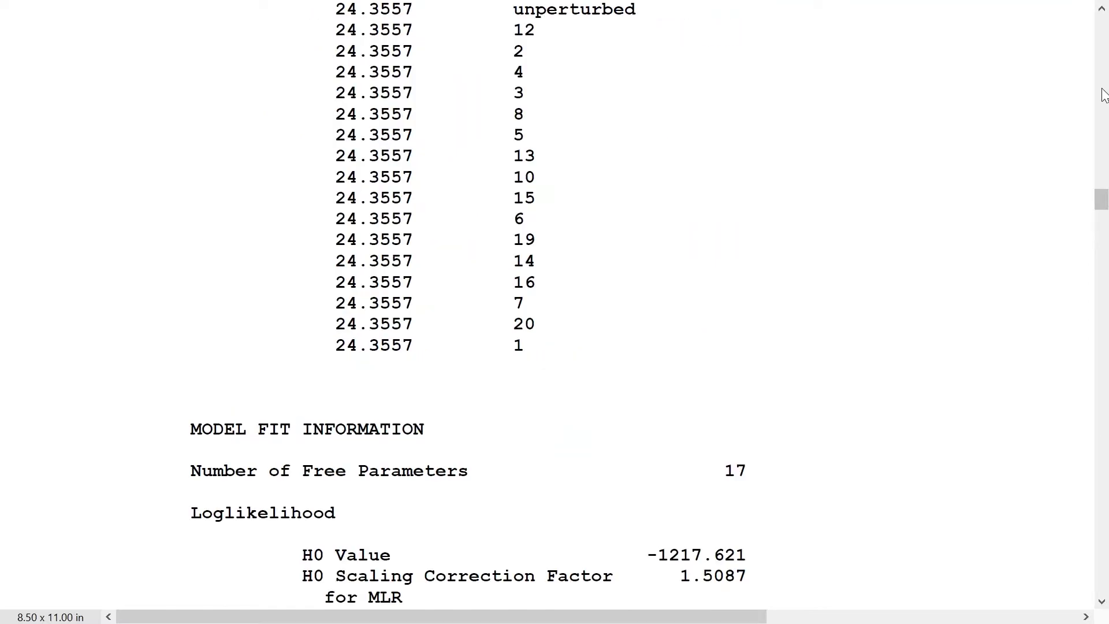
left_click(1101, 8)
left_click(1101, 8)
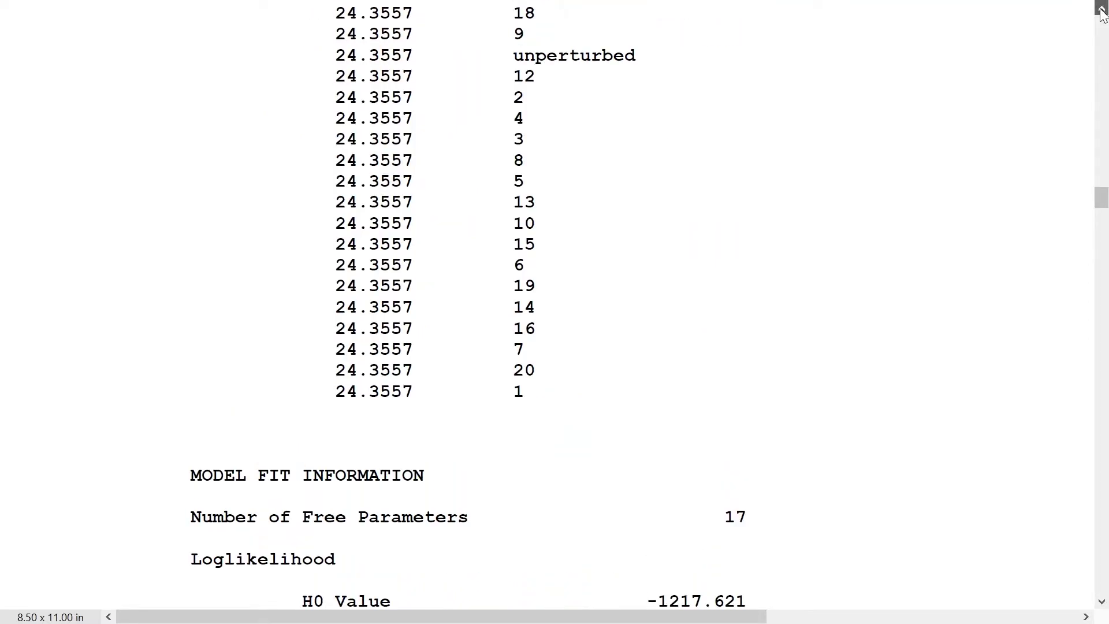
left_click(1101, 8)
left_click(1101, 8)
left_click(1101, 8)
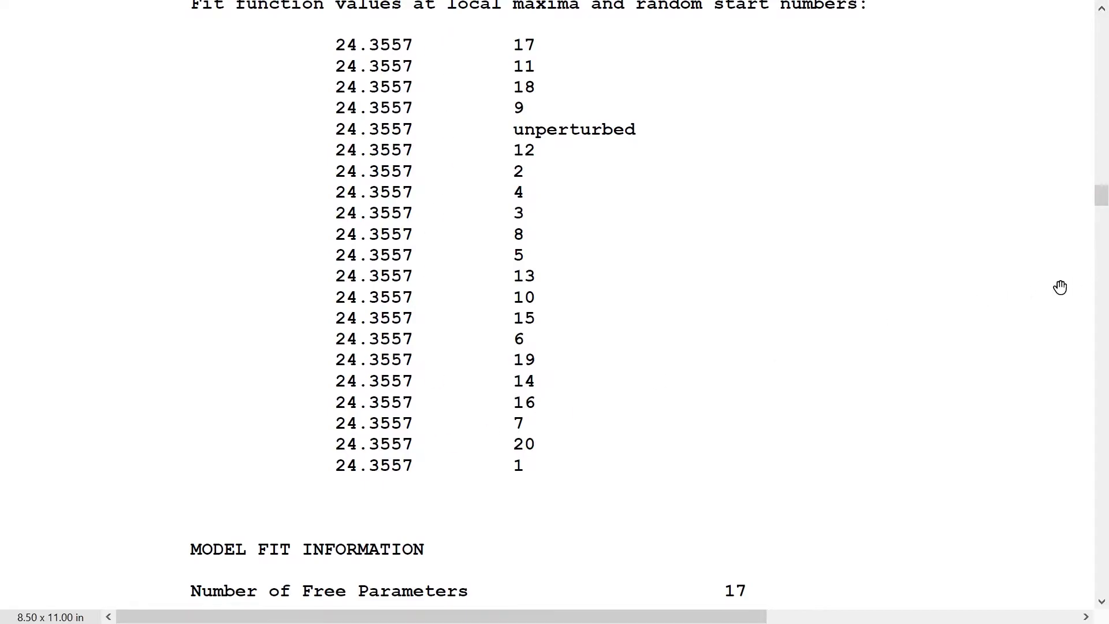
Step: Page down past the loglikelihood, RMSEA and CFI/TLI statistics to the MODEL RESULTS estimates for S2–S4
left_click(1103, 285)
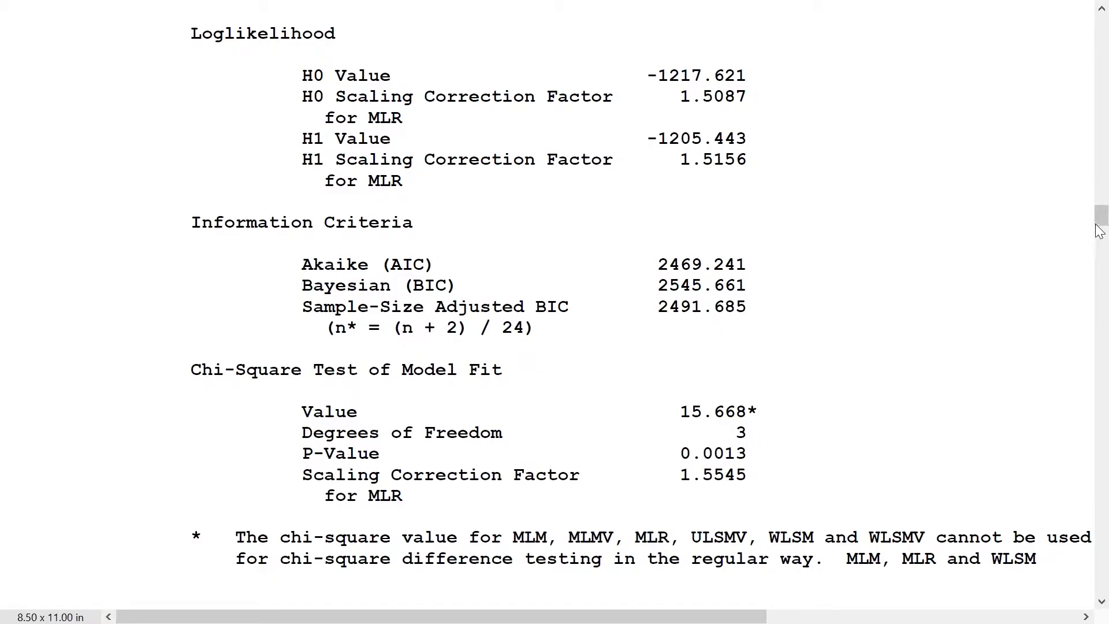
left_click(1102, 285)
left_click(1102, 285)
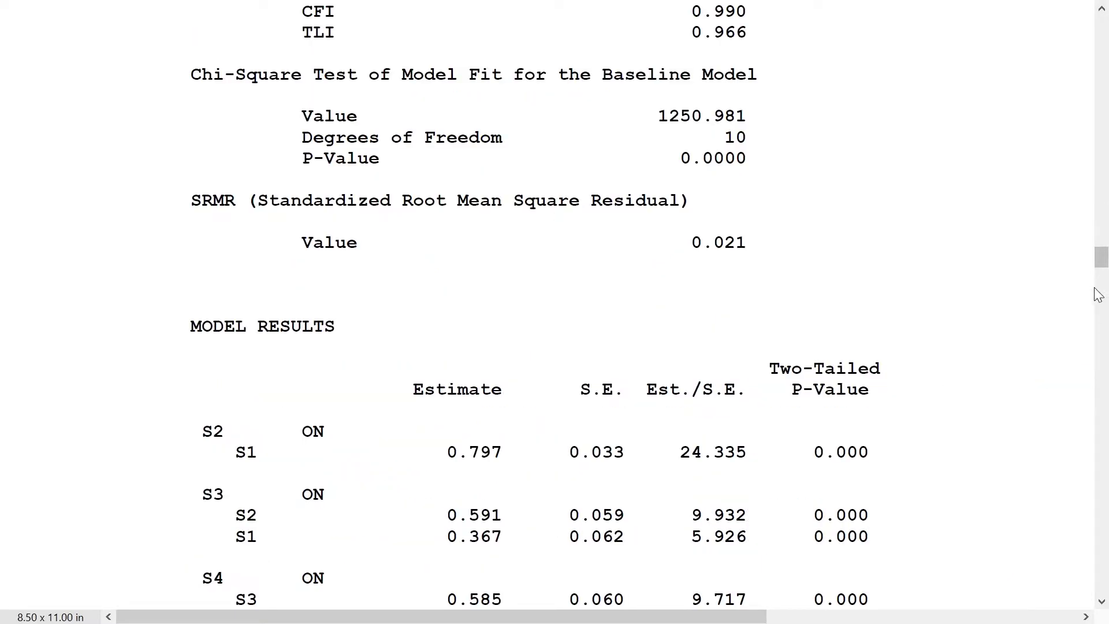
left_click(1102, 602)
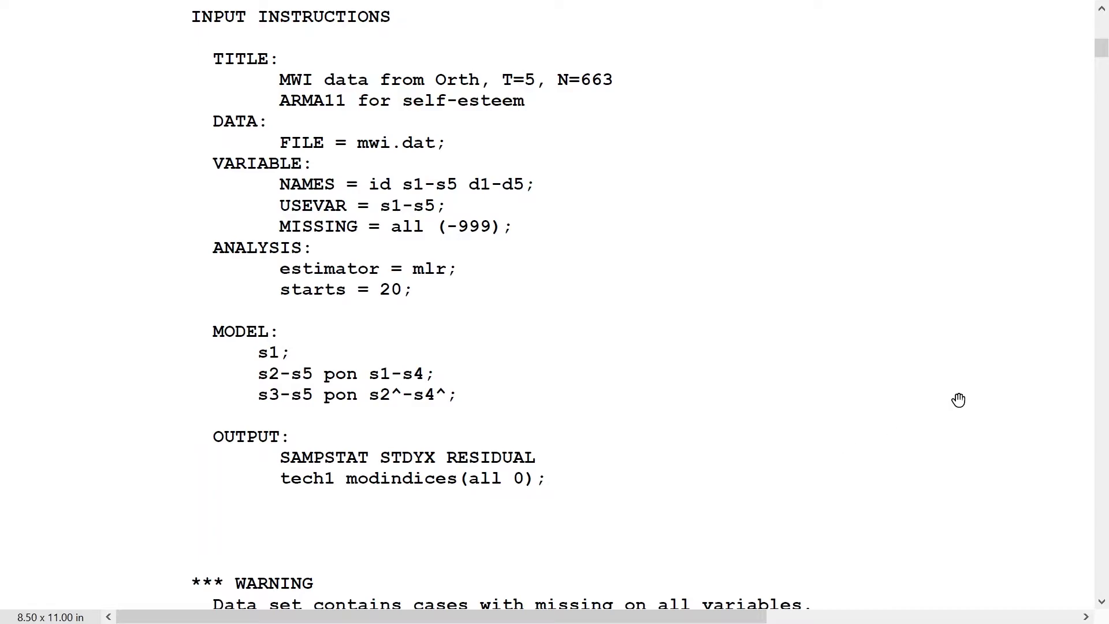
Step: Page through the ARMA11 analysis summary, dependent variables and sample statistics toward the model fit information
left_click(1103, 433)
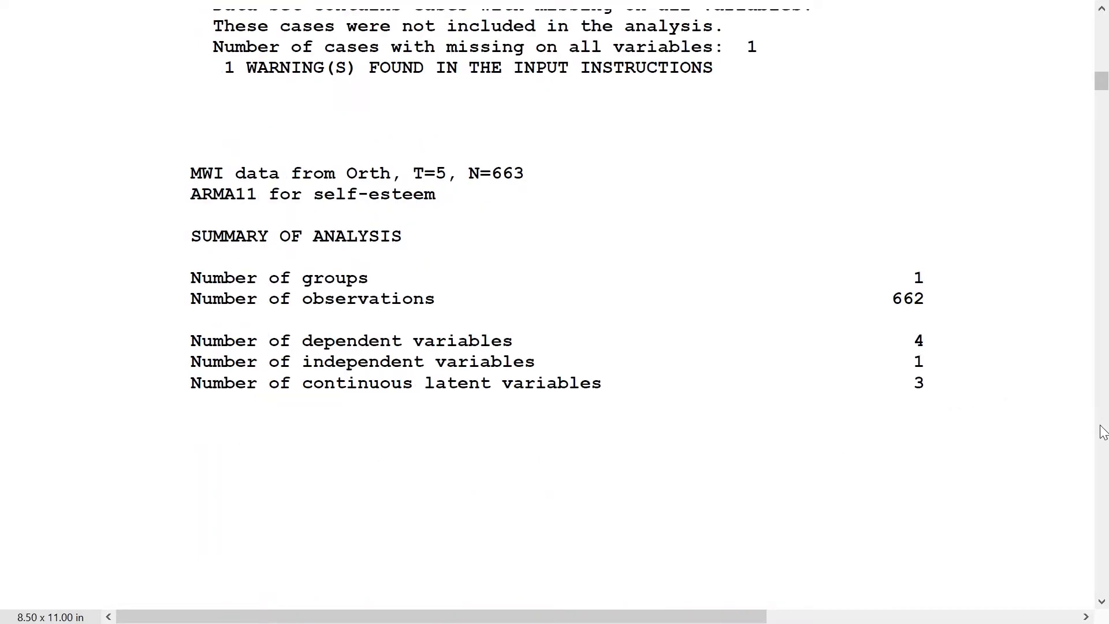
left_click(1103, 432)
left_click(1103, 432)
left_click(1103, 433)
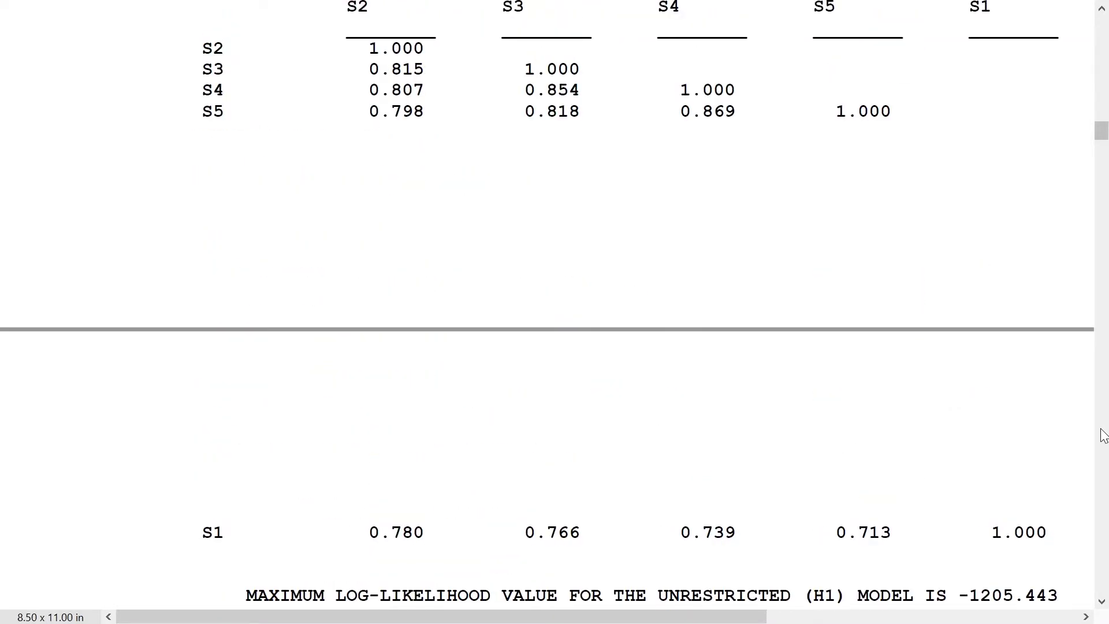
left_click(1105, 437)
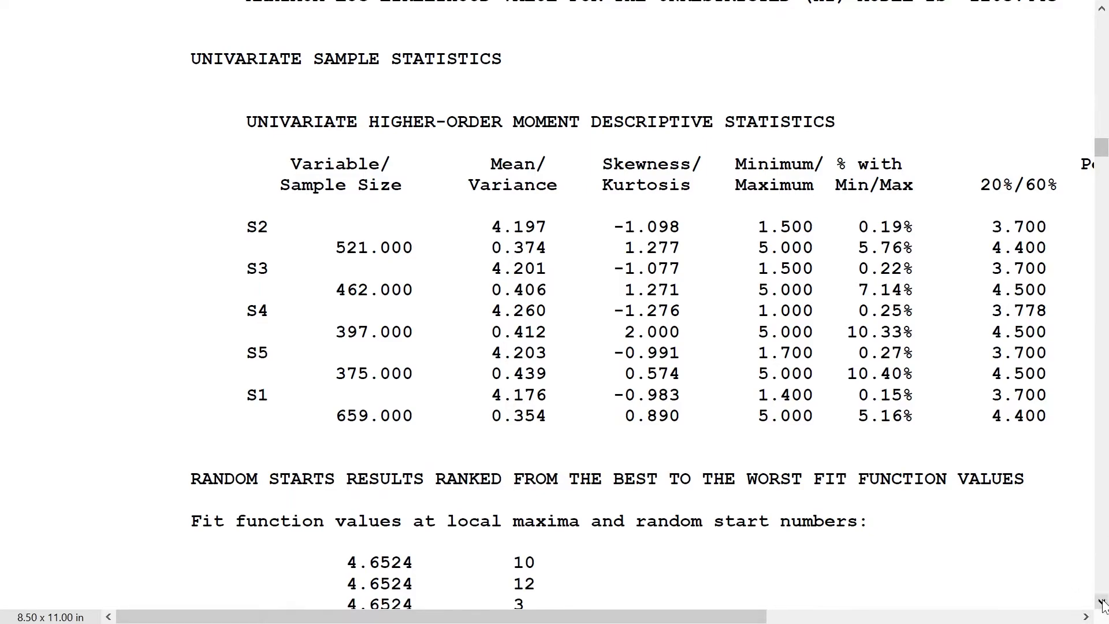
left_click_drag(1102, 603, 1102, 603)
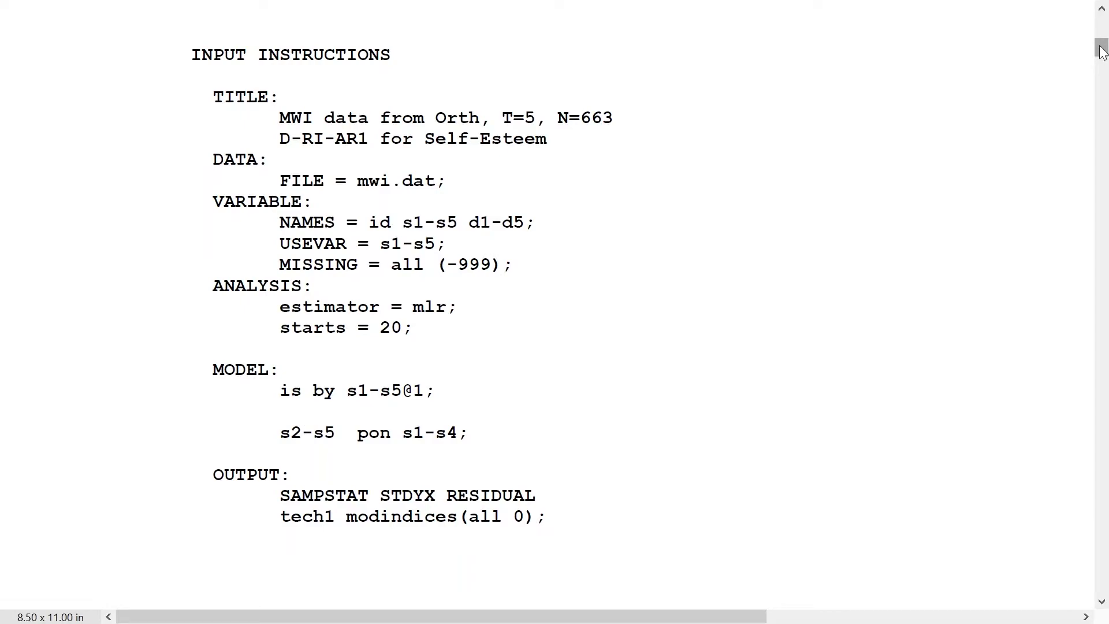
Step: Scroll the D-RI-AR1 output down to its random starts, all at fit value 15.1011
left_click_drag(1102, 51, 1103, 163)
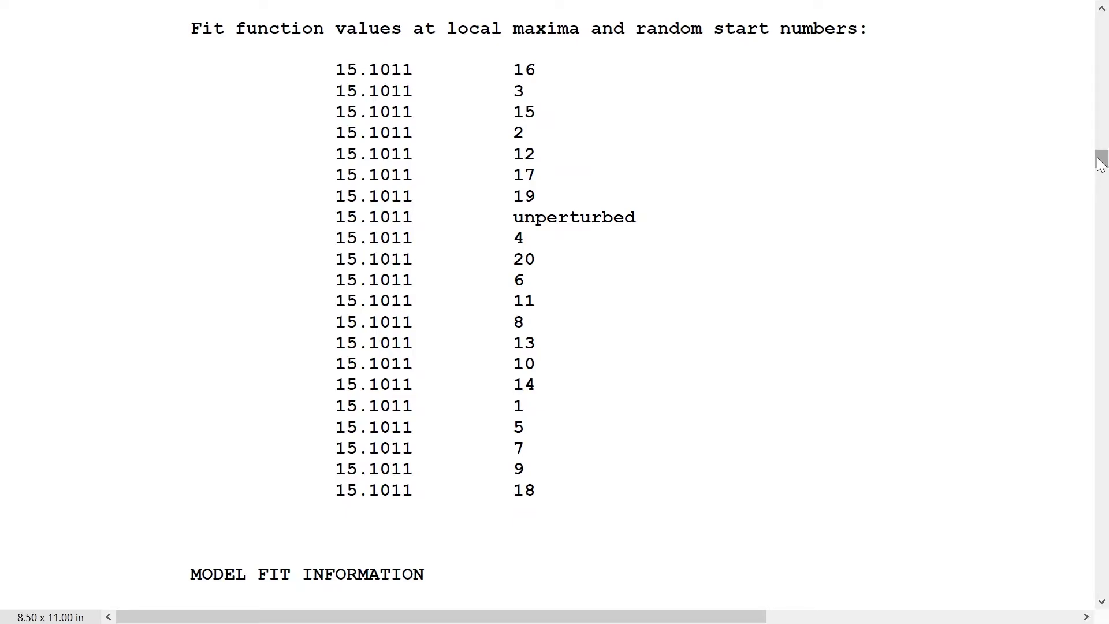
Step: Scroll further through the D-RI-AR1 random-start fit values
left_click_drag(1103, 168, 1102, 186)
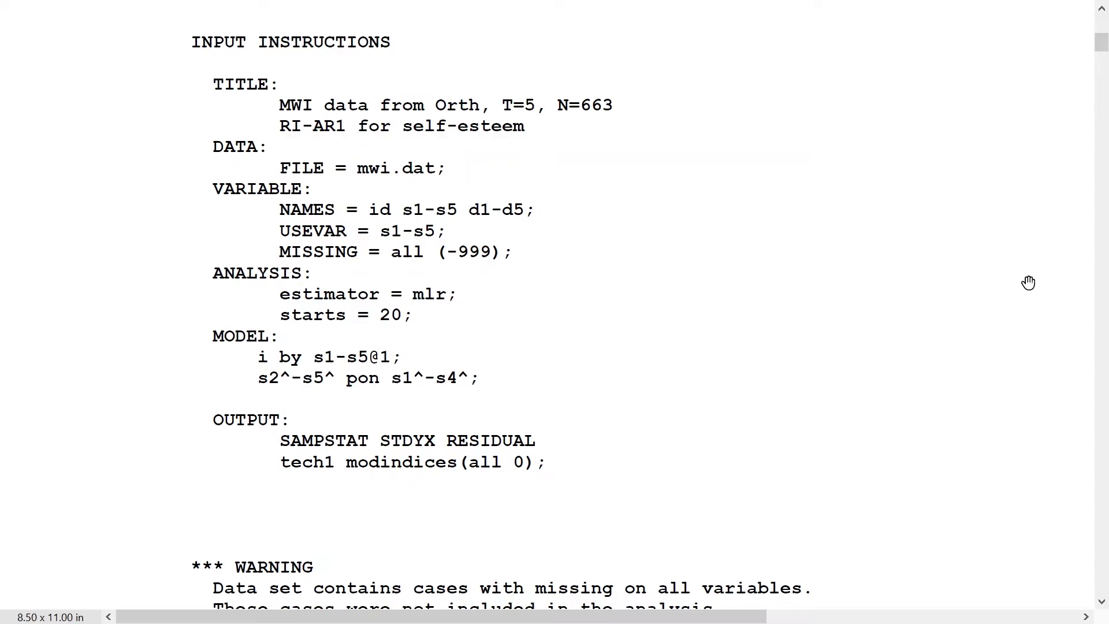
Step: Scroll the RI-AR1 output down to its ranked random starts, all reaching fit value 17.5494
left_click_drag(1101, 49, 1101, 137)
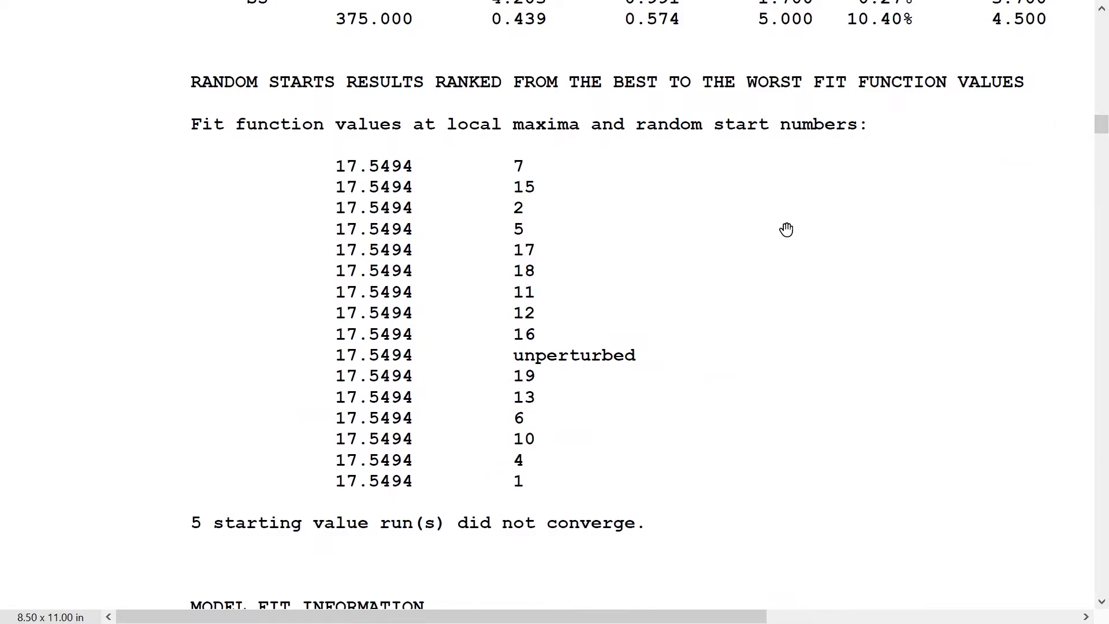
Step: Scroll past the RI-AR1 fit statistics (SRMR 0.083) to MODEL RESULTS, where S2^ on S1^ is -0.183
left_click_drag(1101, 608, 1101, 607)
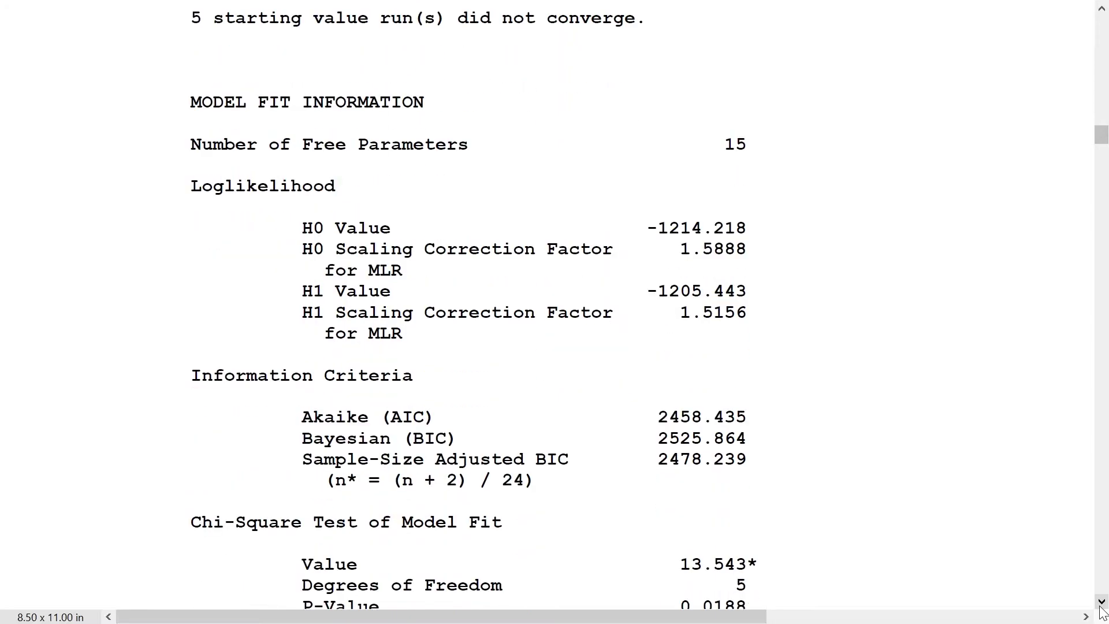
scroll(1092, 601, "down", 3)
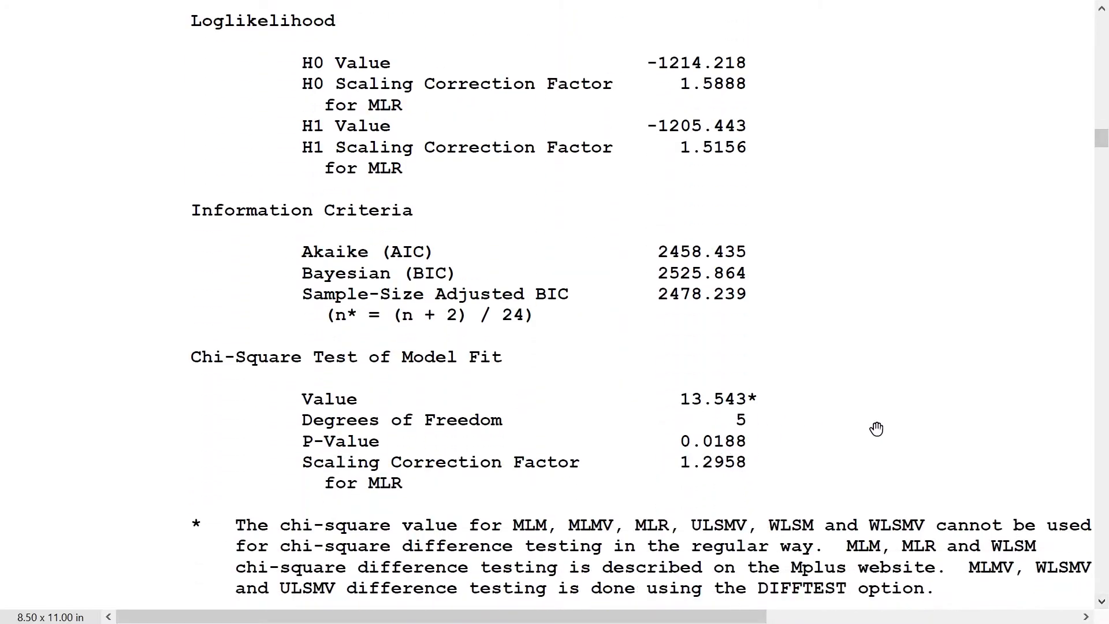
left_click(1101, 573)
left_click(1104, 572)
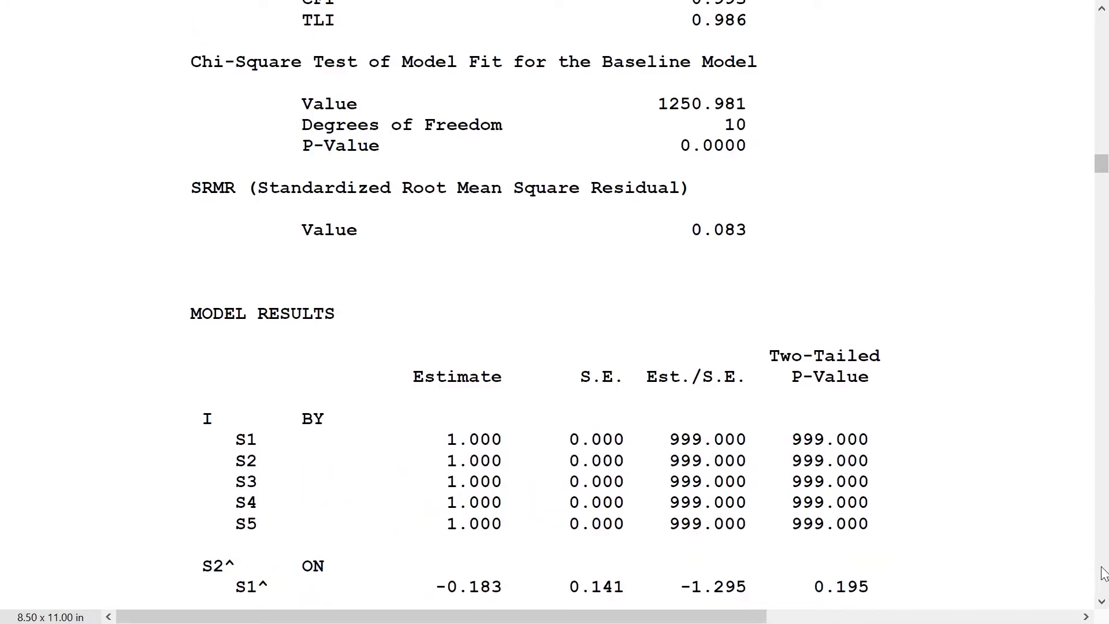
Step: Scroll past the RI-AR1 loadings, ON estimates and intercepts to the STDYX results, with I by S1 at 0.889
left_click_drag(1101, 604, 1101, 604)
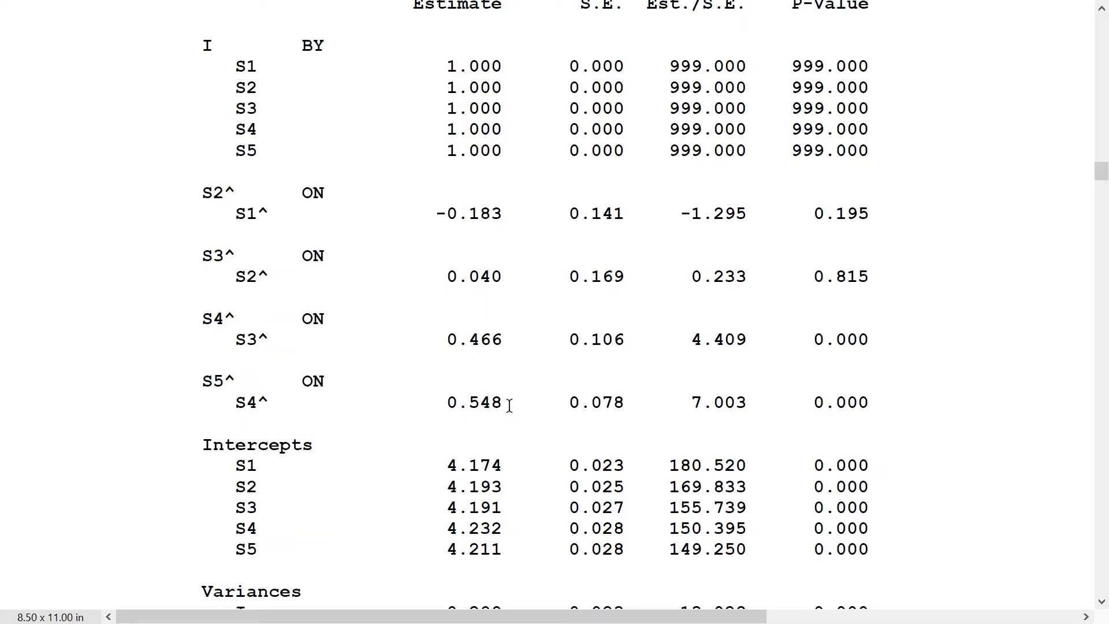
left_click(1100, 474)
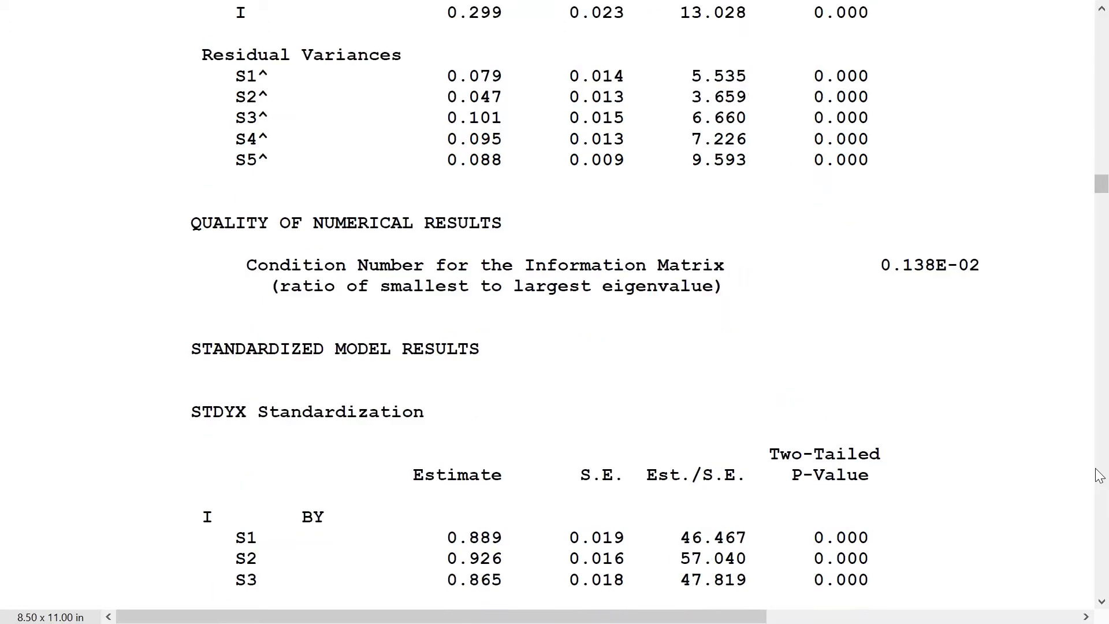
Step: Scroll past the earlier model's STDYX estimates to the RI-ARMA output's INPUT INSTRUCTIONS
left_click(1102, 602)
left_click_drag(1102, 602, 1102, 602)
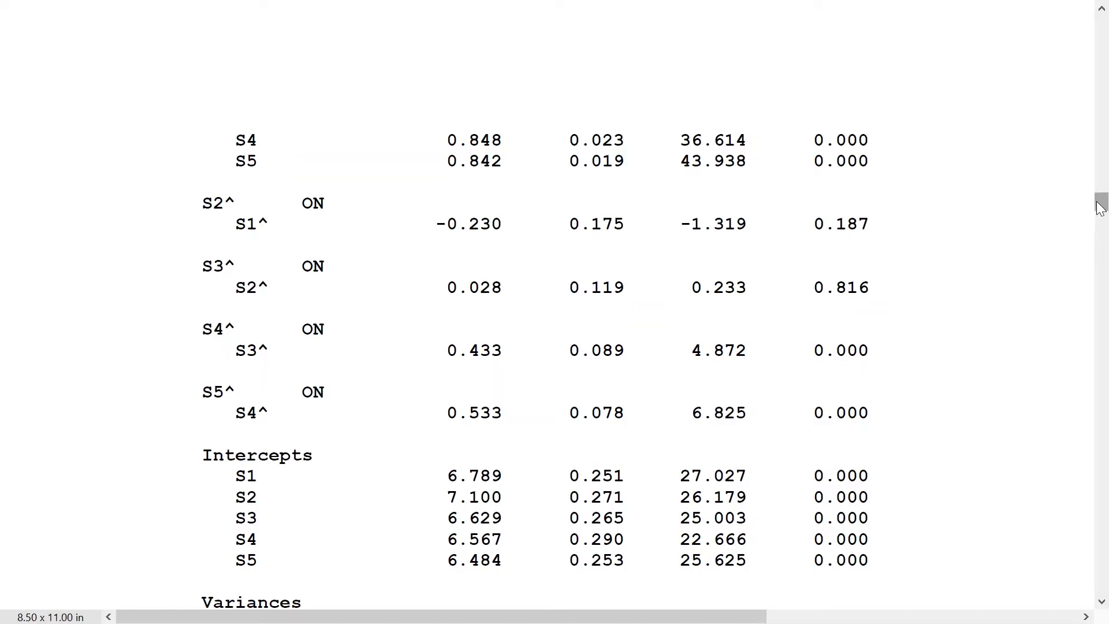
left_click_drag(1101, 206, 1100, 179)
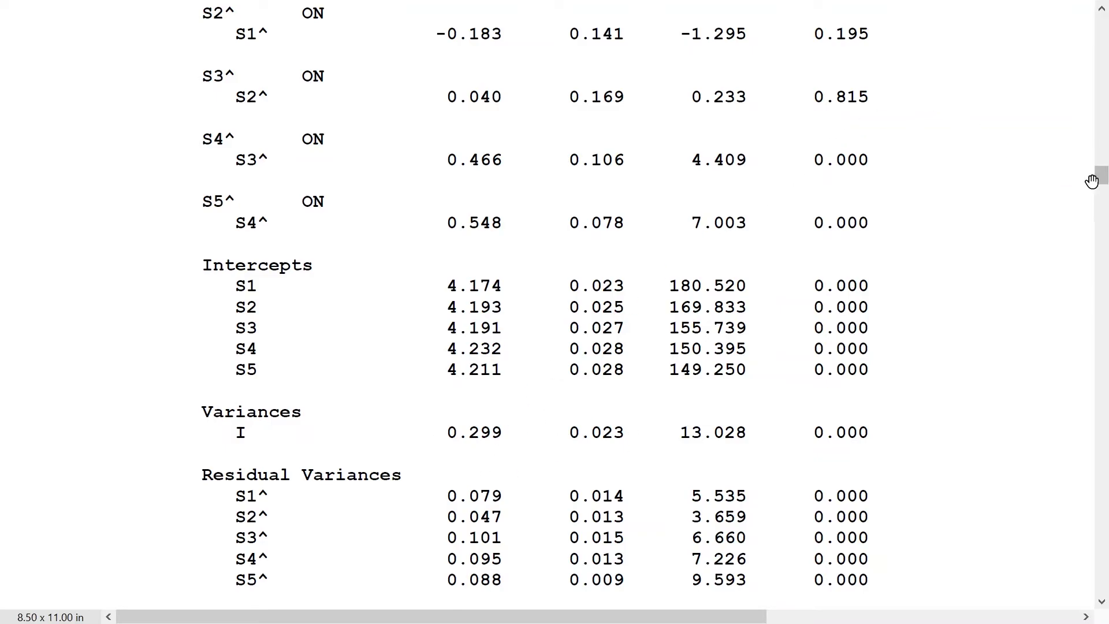
left_click_drag(1101, 185, 1107, 229)
left_click(1103, 603)
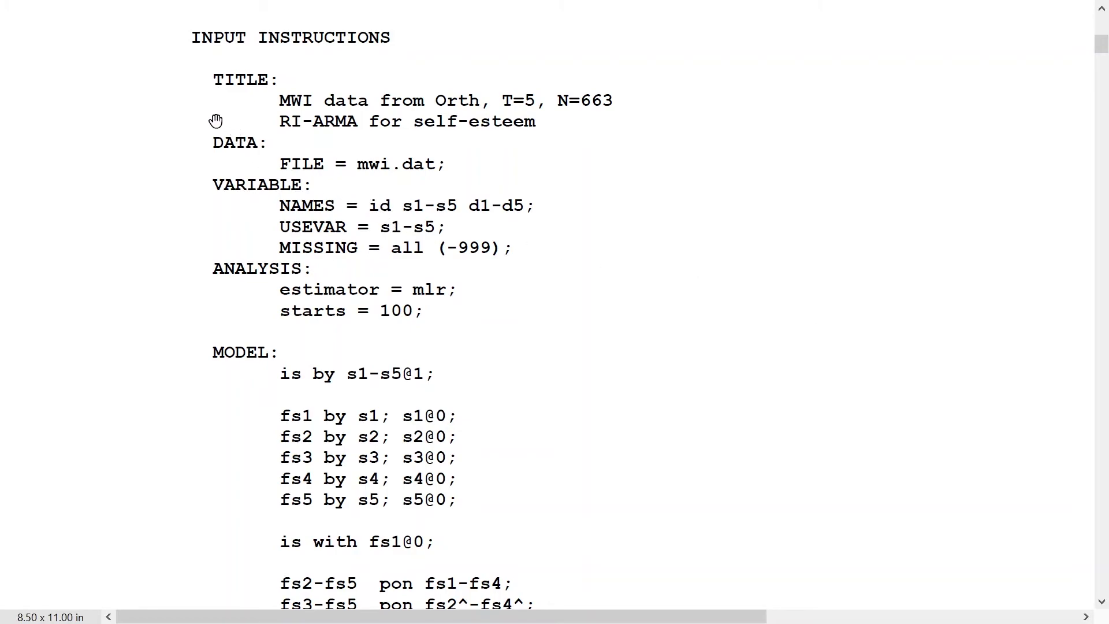
Step: Scroll through the RI-ARMA MODEL syntax, including fs3-fs5 pon fs2^-fs4^
left_click(1102, 602)
left_click(1103, 601)
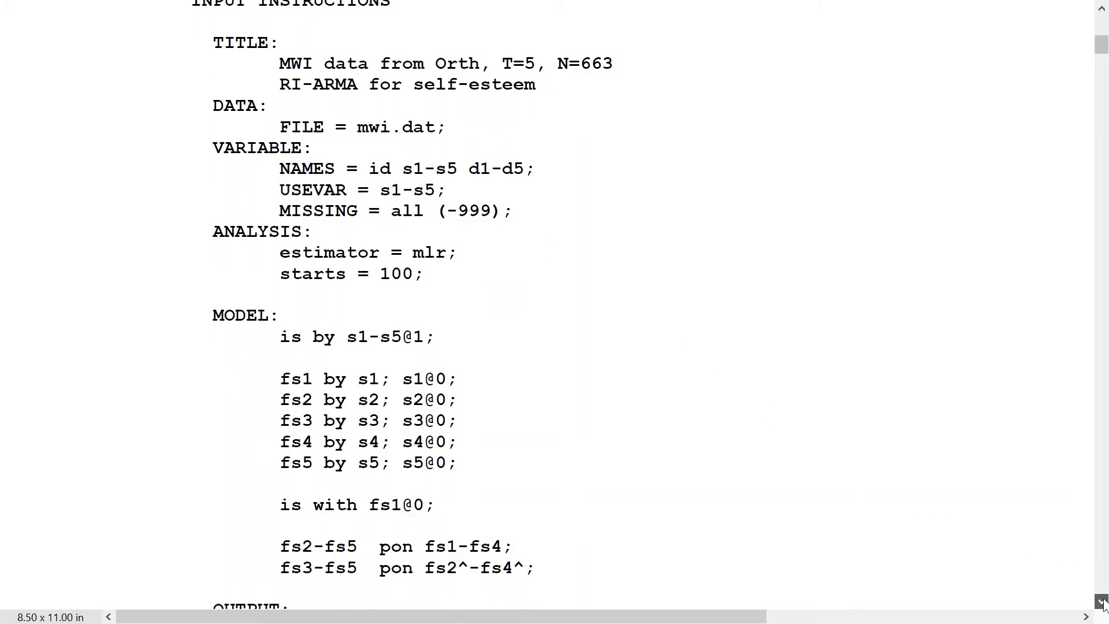
left_click(1103, 602)
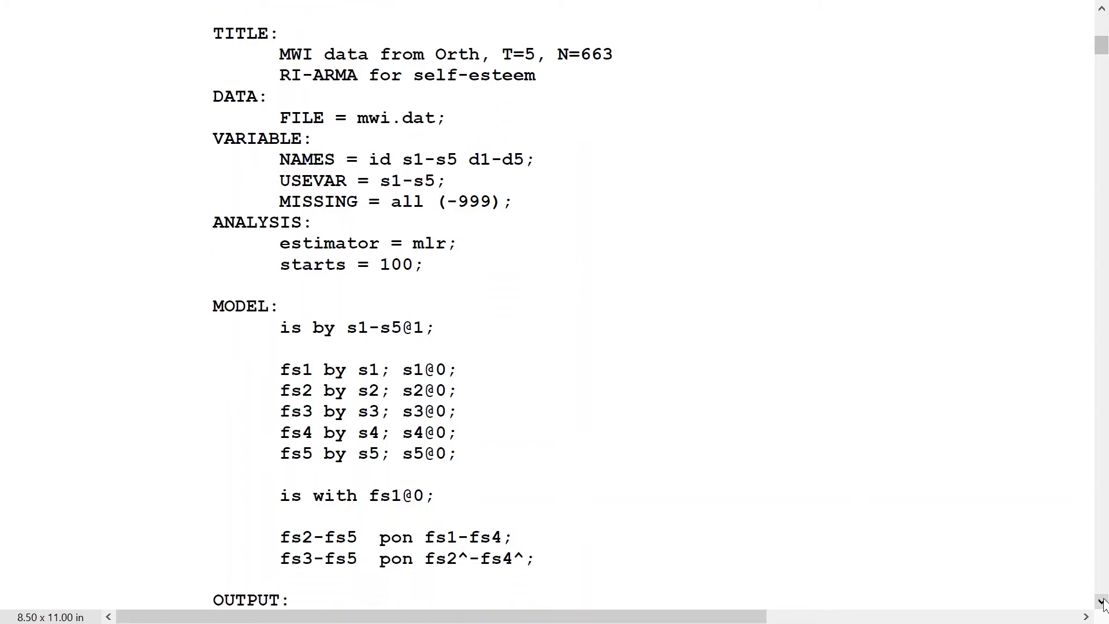
left_click(1102, 601)
left_click(1103, 601)
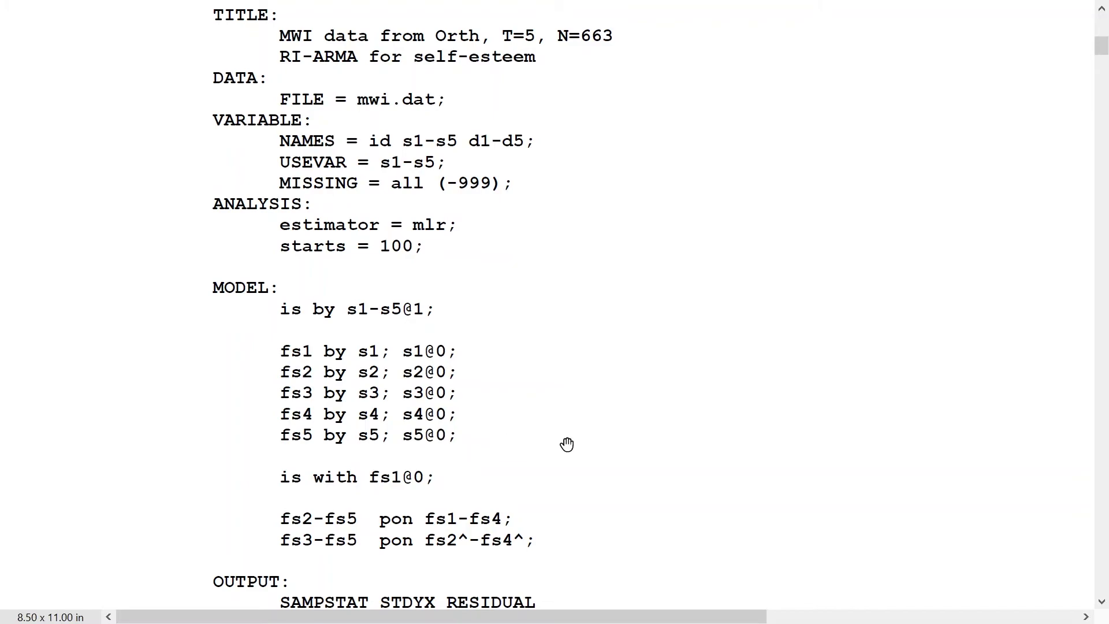
Step: Reveal the OUTPUT request with tech1 modindices, then page to the analysis summary
left_click(1102, 603)
left_click(1102, 602)
left_click(1102, 603)
left_click(1102, 602)
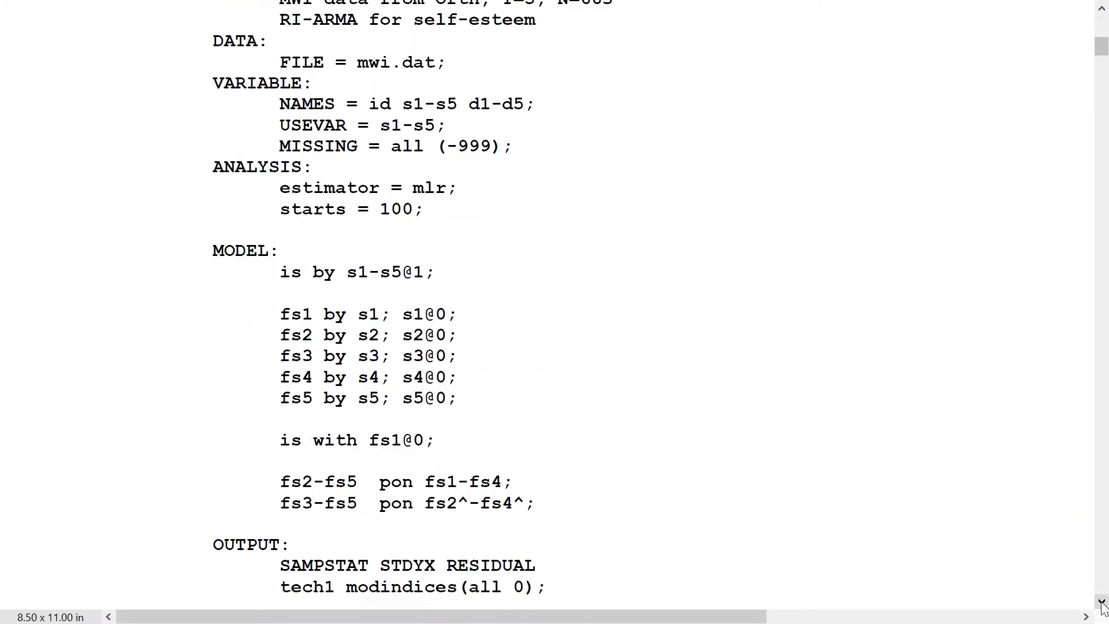
left_click(1103, 603)
left_click(1102, 603)
left_click(1102, 602)
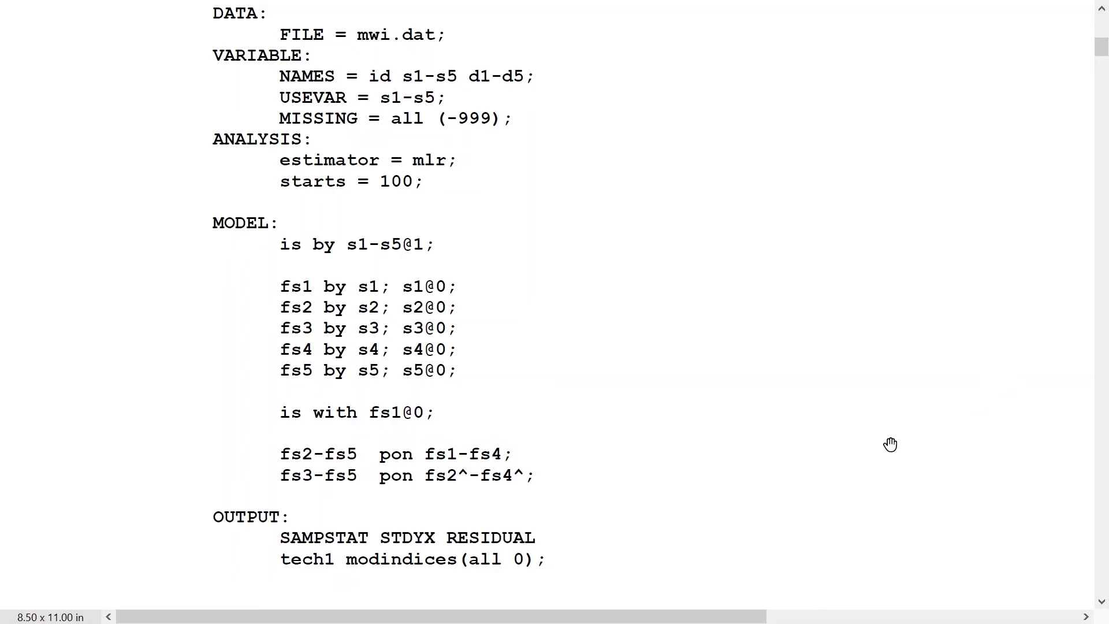
left_click(1103, 477)
Step: Page past the sample statistics to the RANDOM STARTS RESULTS heading
left_click(1103, 477)
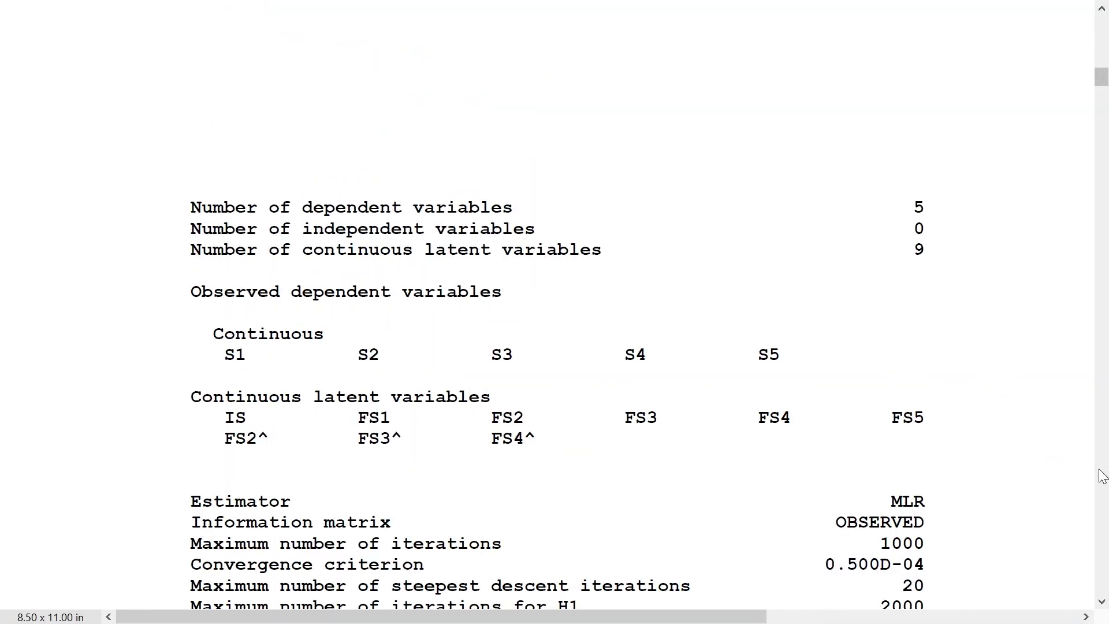
left_click(1103, 477)
left_click(1102, 476)
left_click(1103, 477)
left_click(1103, 477)
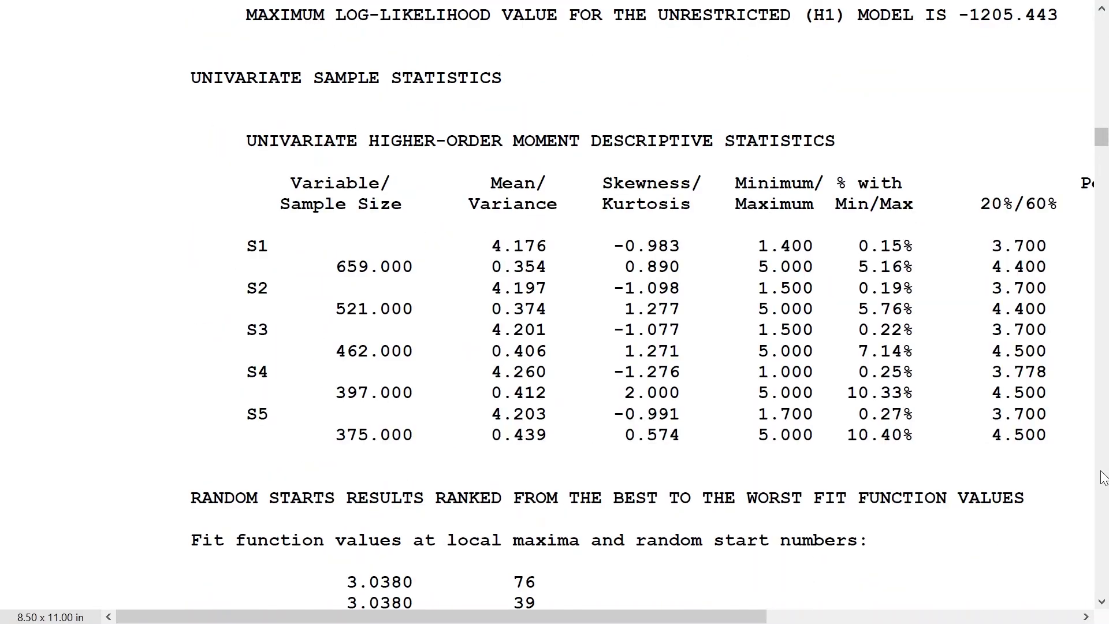
left_click(1103, 476)
left_click(1099, 13)
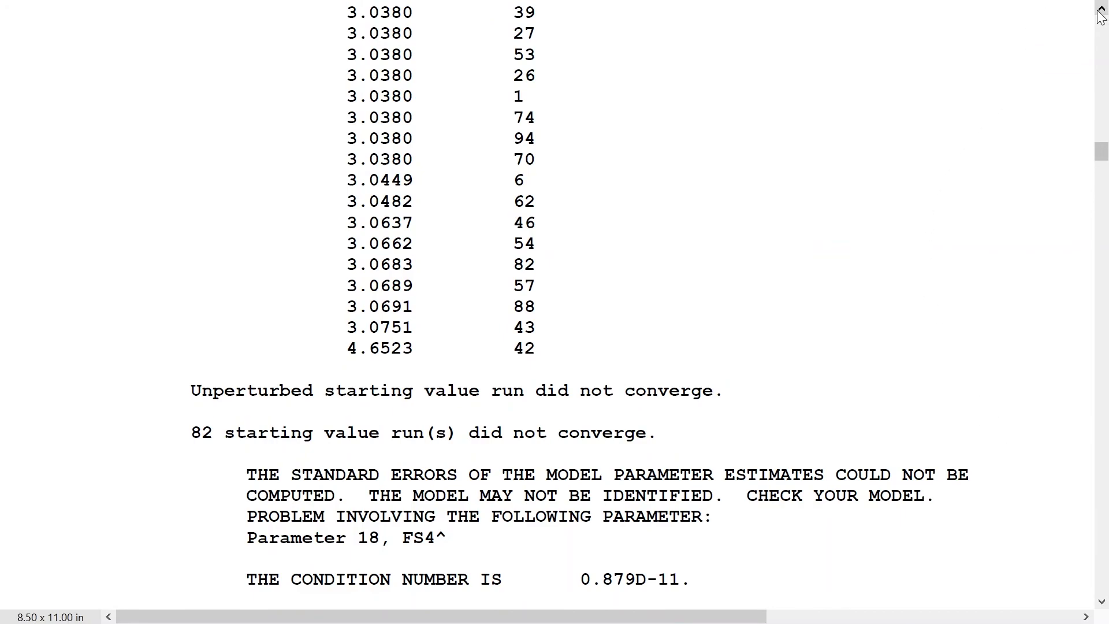
left_click(1100, 12)
left_click(1100, 13)
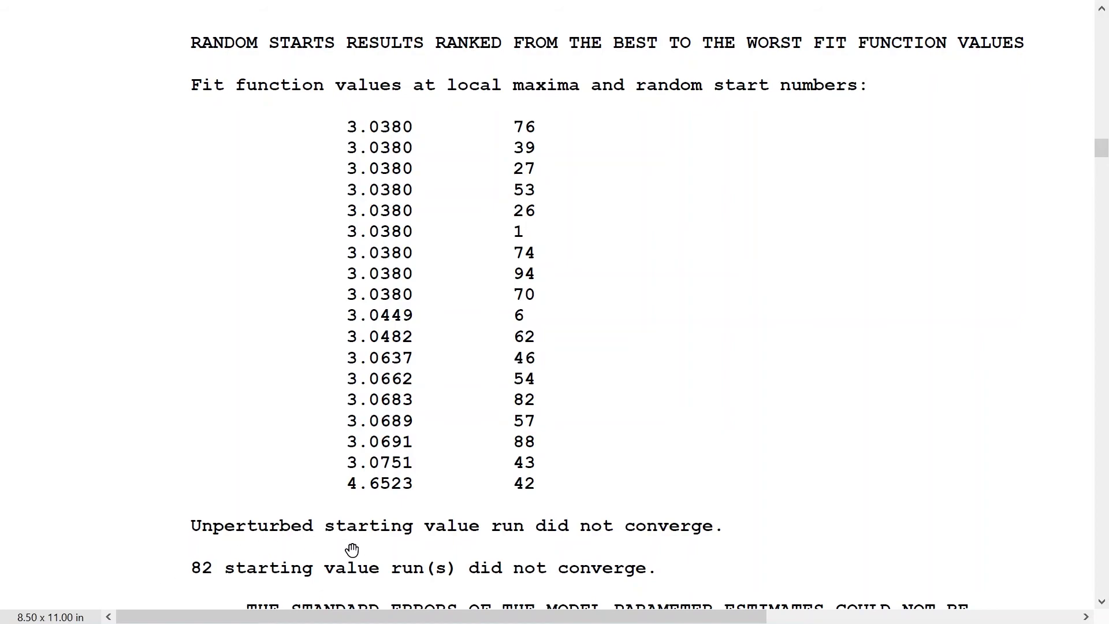
Step: Show the non-convergence and Parameter 18 (FS4^) identification warnings, then the IS loadings
left_click(1103, 605)
left_click(1102, 604)
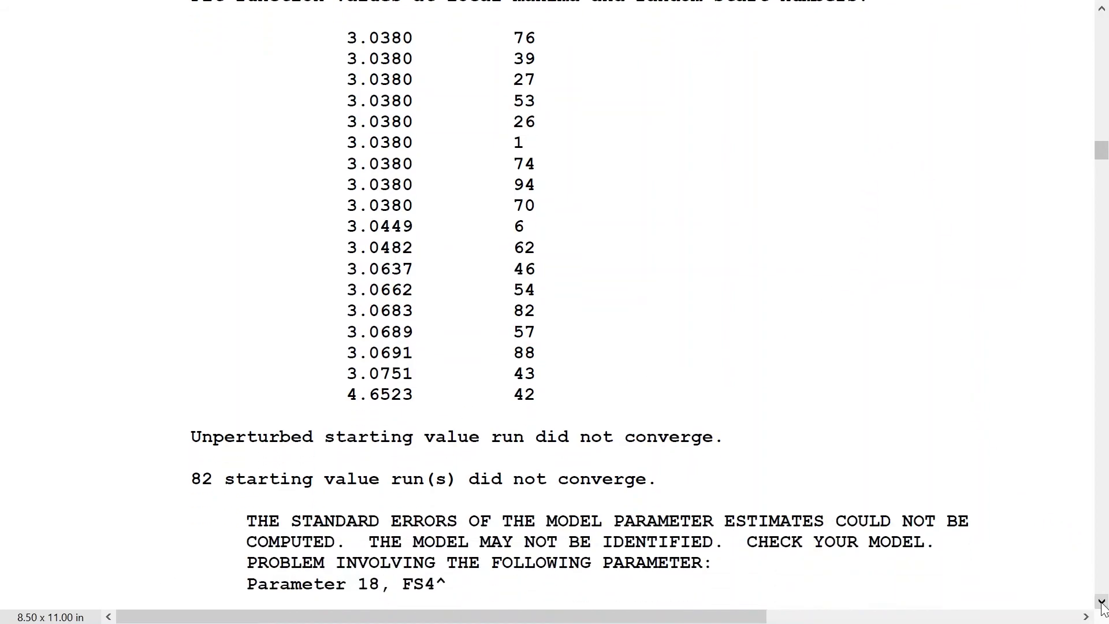
left_click(1103, 604)
left_click(1103, 605)
left_click(1103, 604)
left_click(1102, 604)
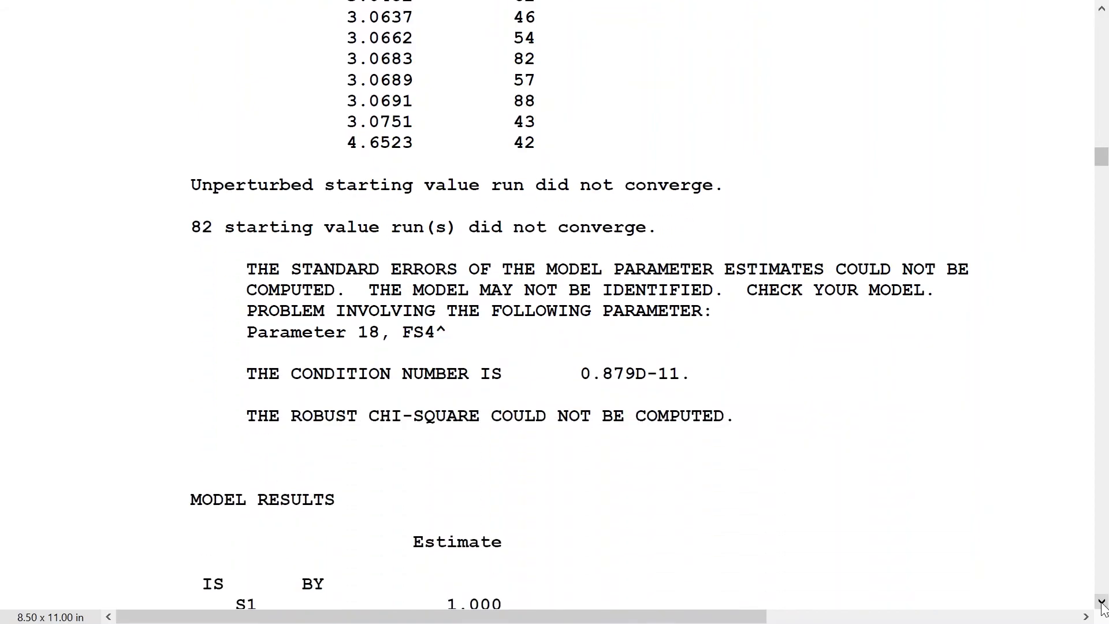
left_click(1103, 604)
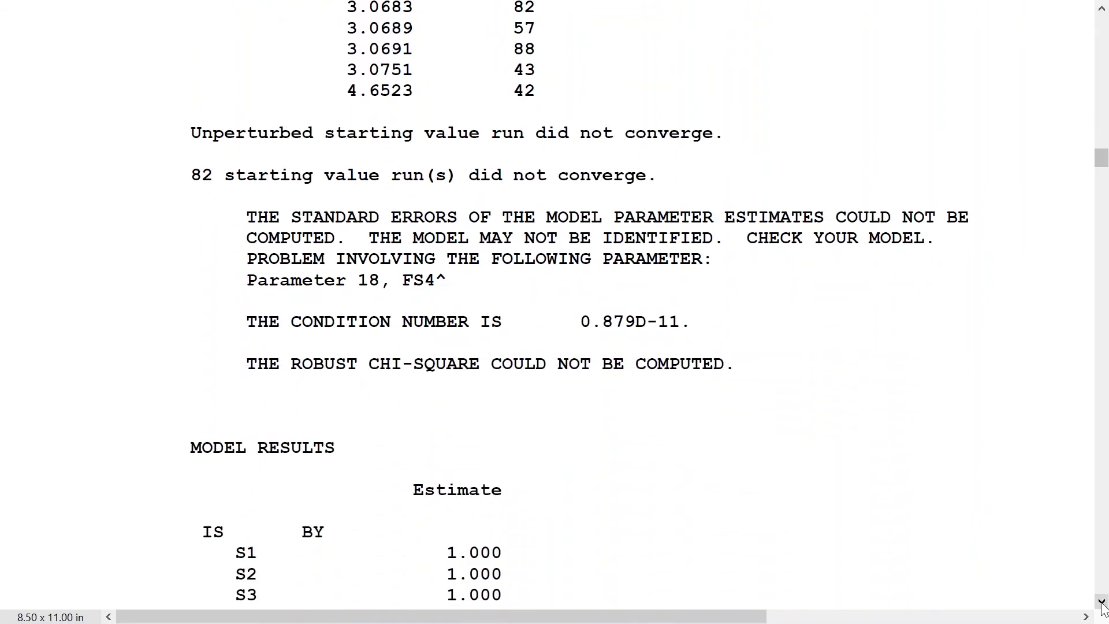
left_click(1103, 604)
left_click(1103, 605)
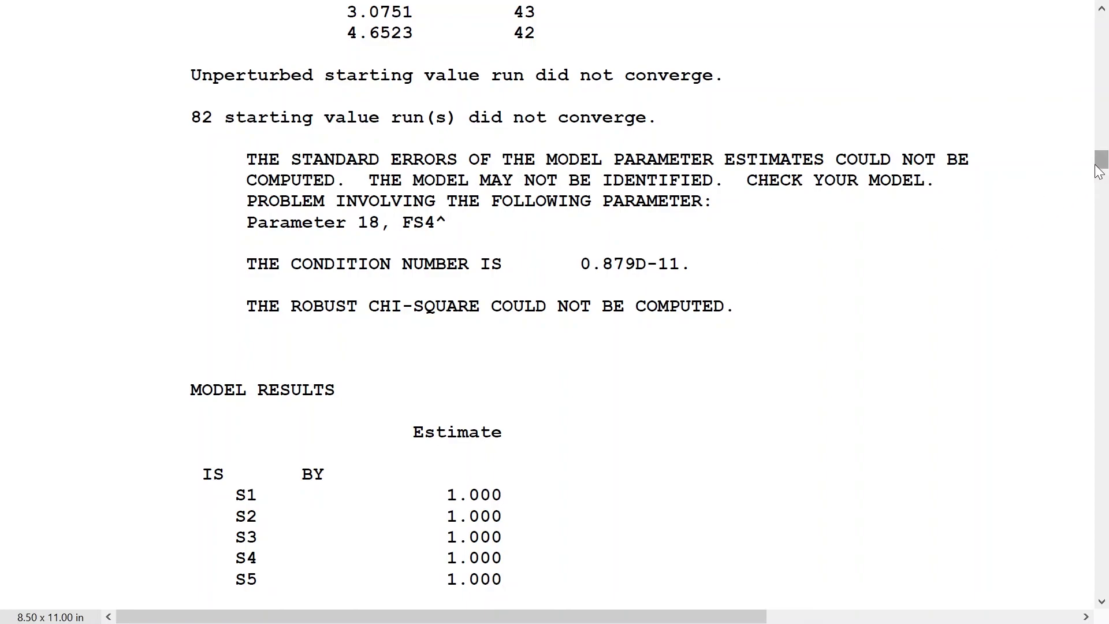
Step: Drag down to the RI-ARMA residual variances, where FS2^ is -0.007
left_click_drag(1099, 171, 1102, 217)
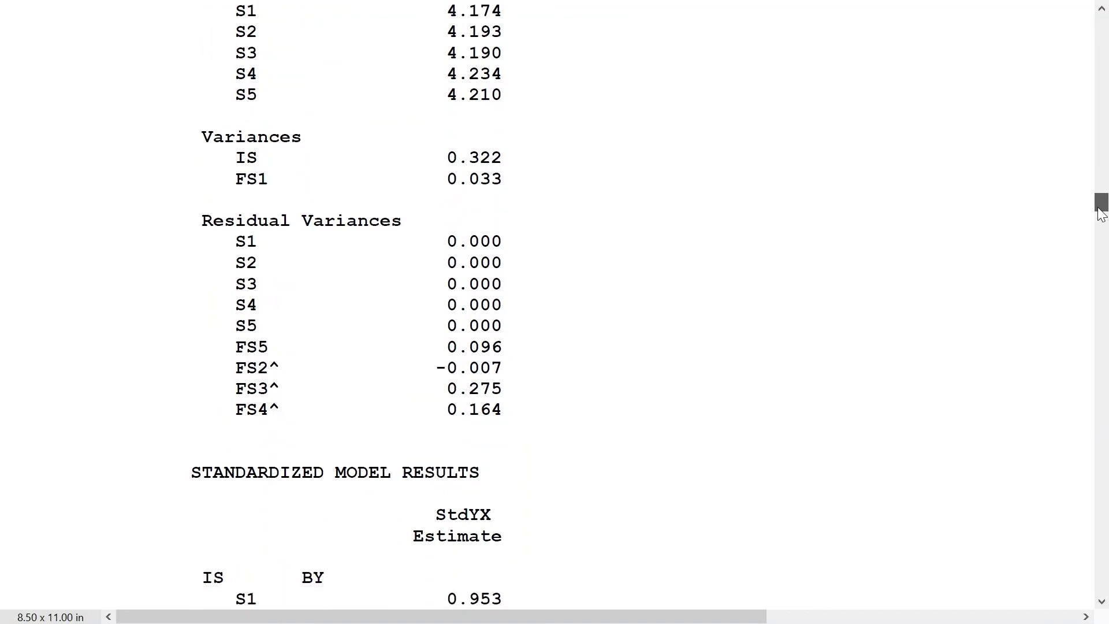